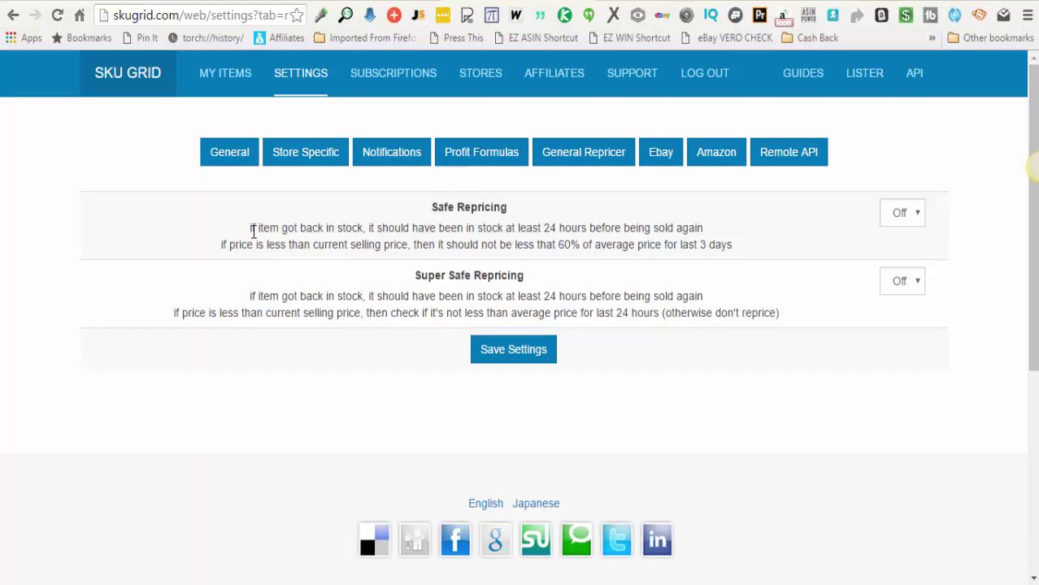
Examine the restocking conditions described for Safe Repricing and Super Safe Repricing
drag(252, 231, 383, 233)
click(384, 234)
drag(251, 296, 416, 298)
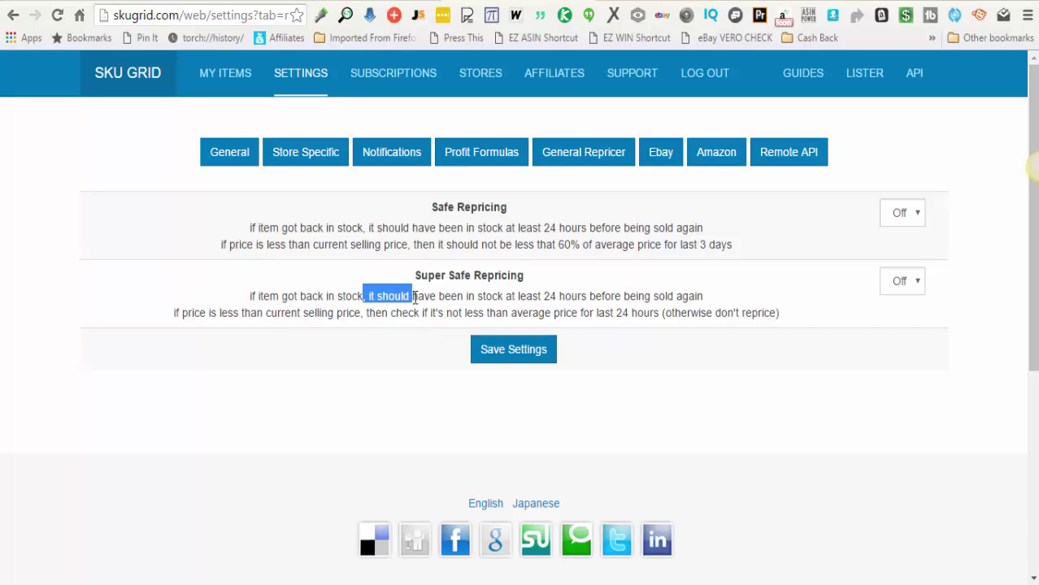
click(417, 298)
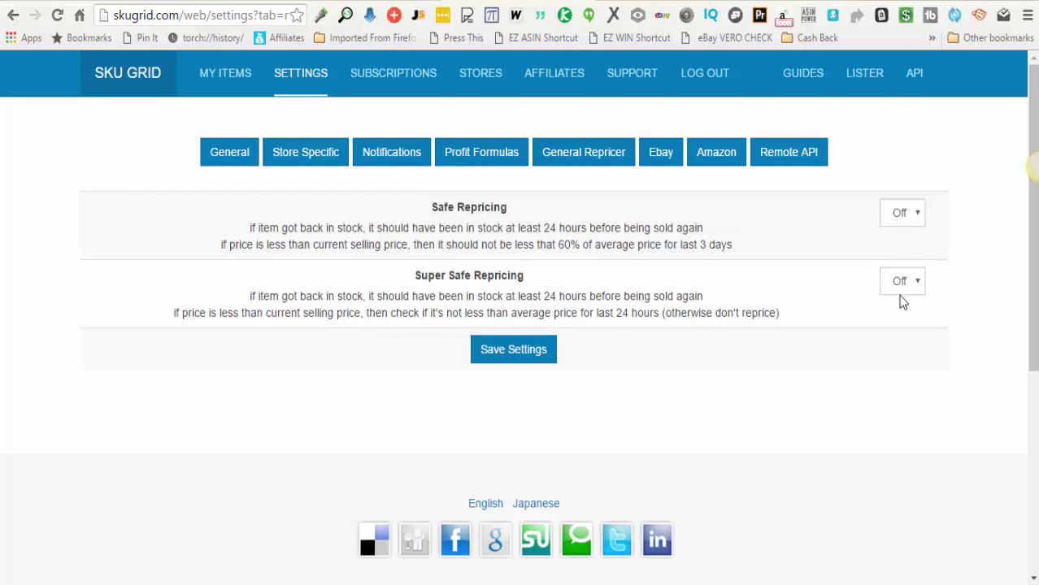
Switch Safe Repricing to On and back to Off
click(910, 217)
click(898, 237)
click(903, 221)
click(904, 248)
Switch Super Safe Repricing between Off and On, leaving it set to On
click(912, 282)
click(912, 318)
click(914, 284)
click(911, 301)
click(912, 285)
click(897, 319)
click(898, 285)
click(899, 315)
Open the price and stock history of the DEMO ITEM from the item grid
key(alt+Left)
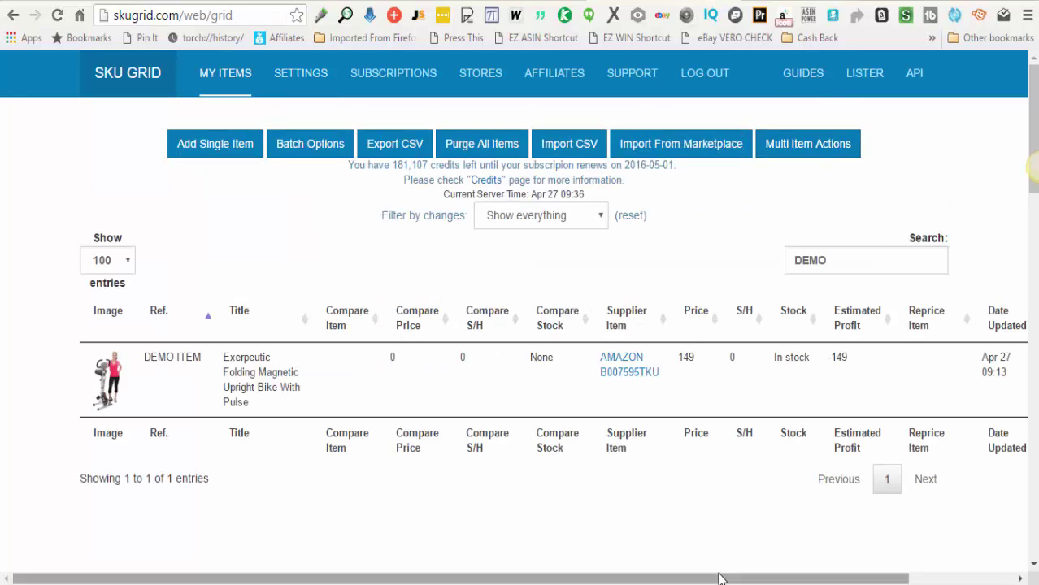
drag(721, 579, 843, 579)
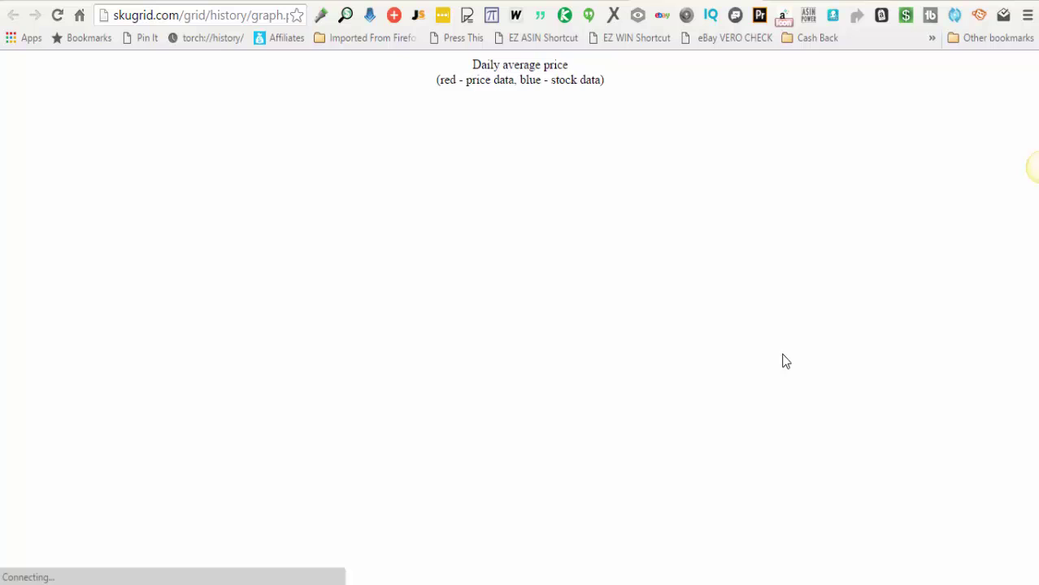
scroll(783, 353, down, 6)
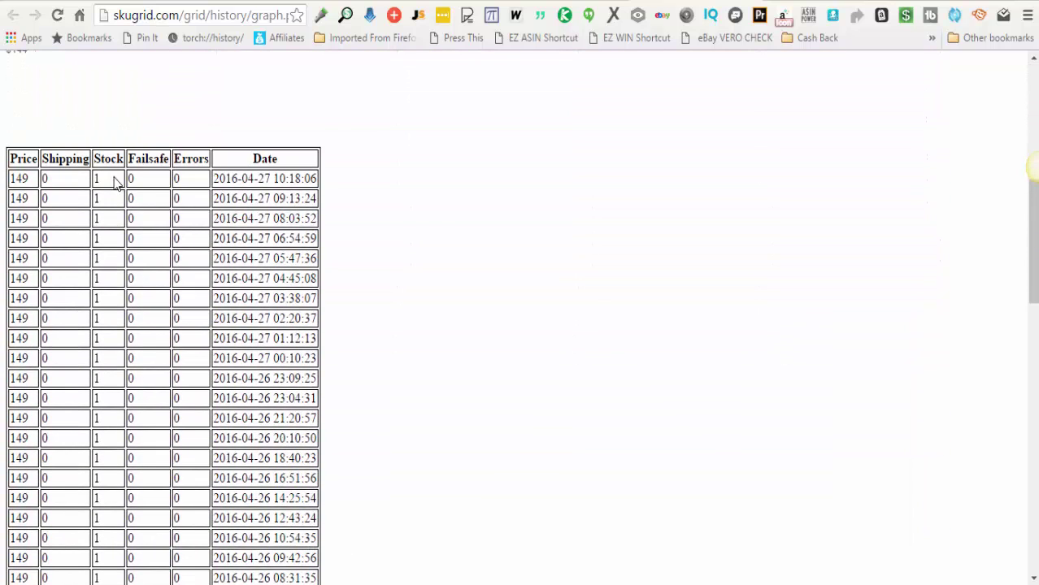
Examine the price and stock graph and the dated price, stock, failsafe and error records in the item's history
scroll(30, 356, down, 12)
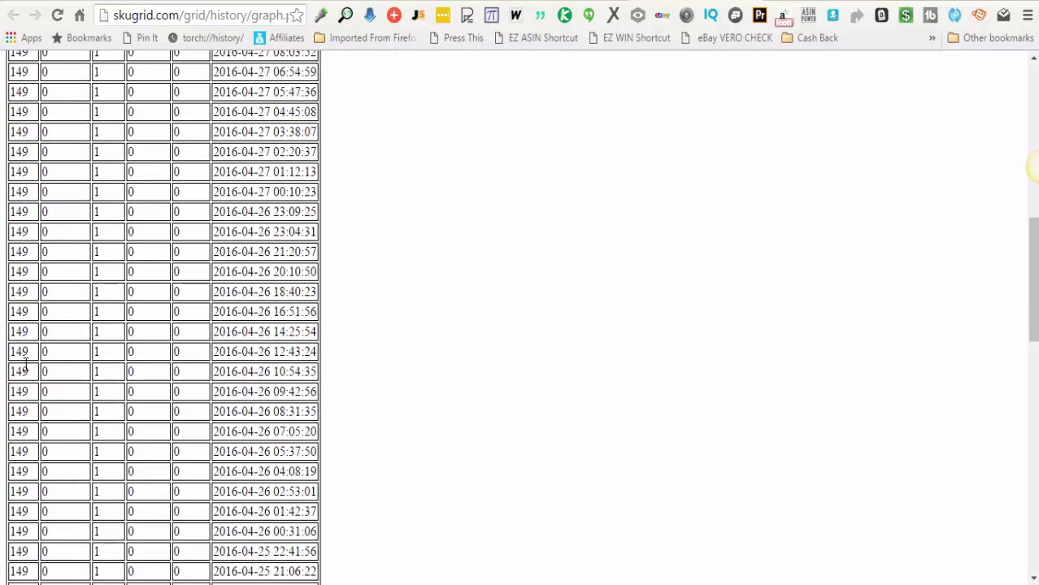
scroll(25, 366, down, 3)
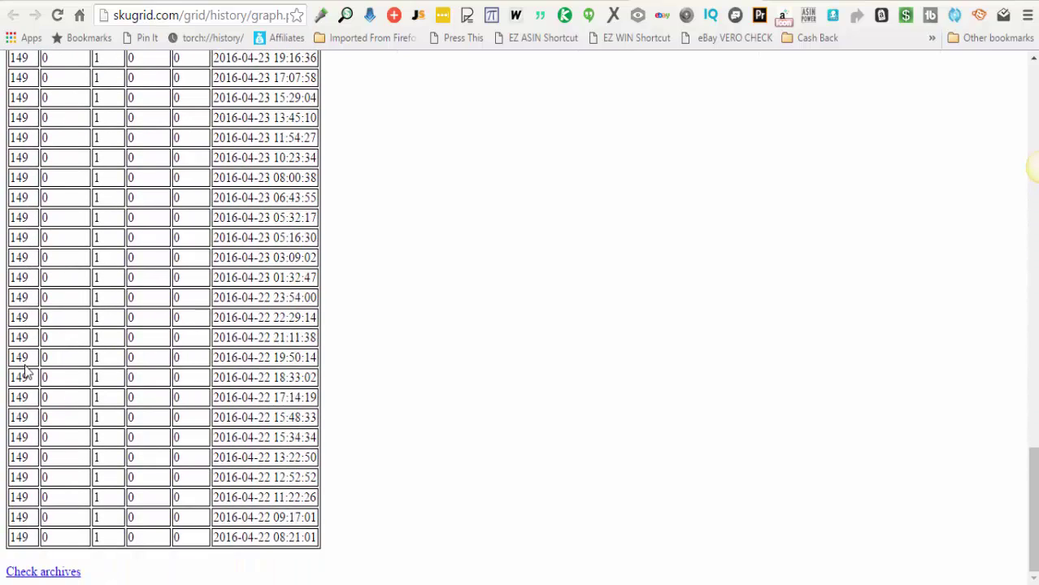
scroll(144, 520, up, 4)
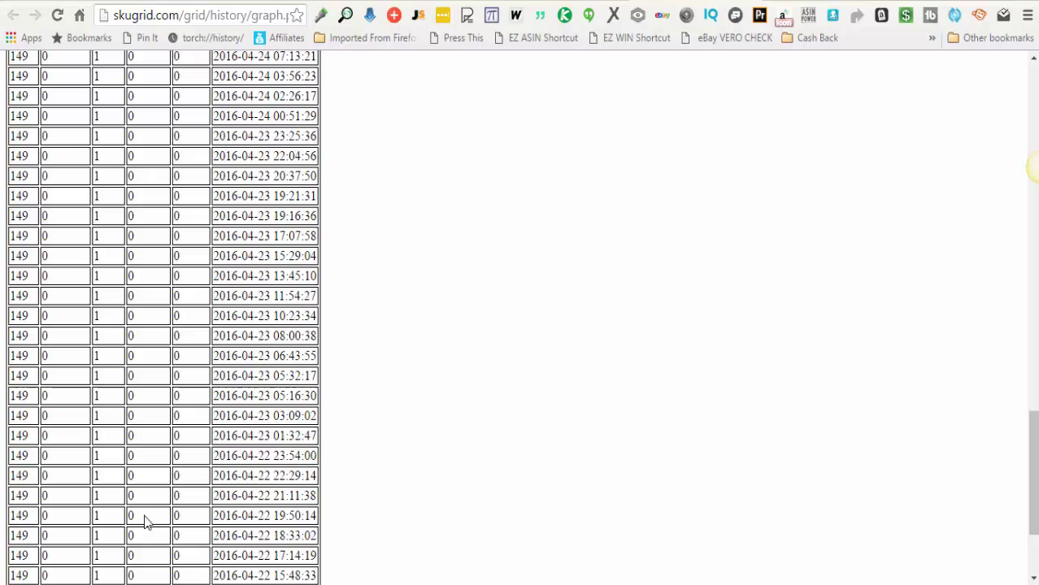
scroll(87, 554, up, 10)
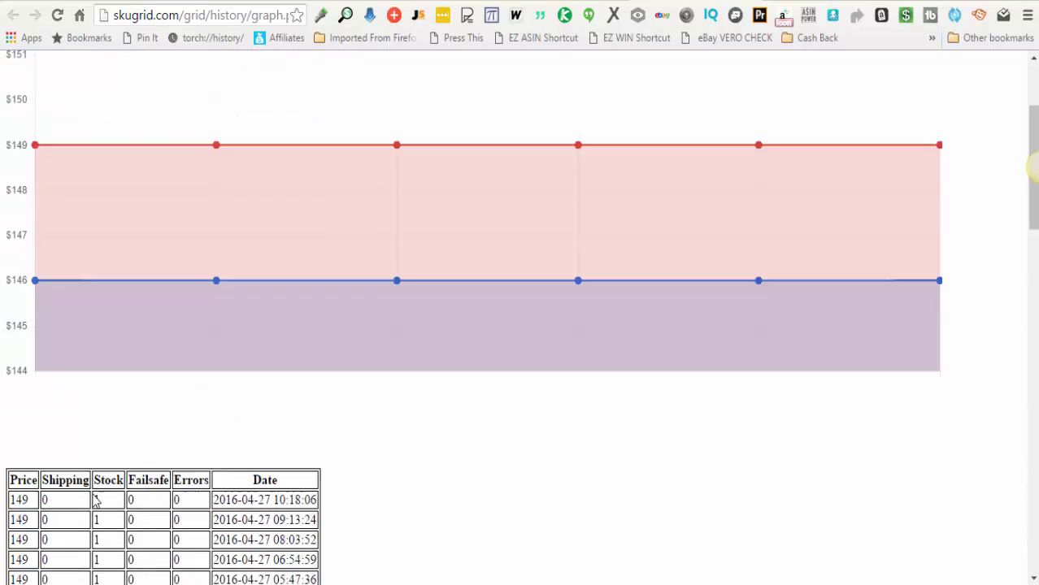
scroll(113, 488, down, 9)
scroll(116, 483, up, 6)
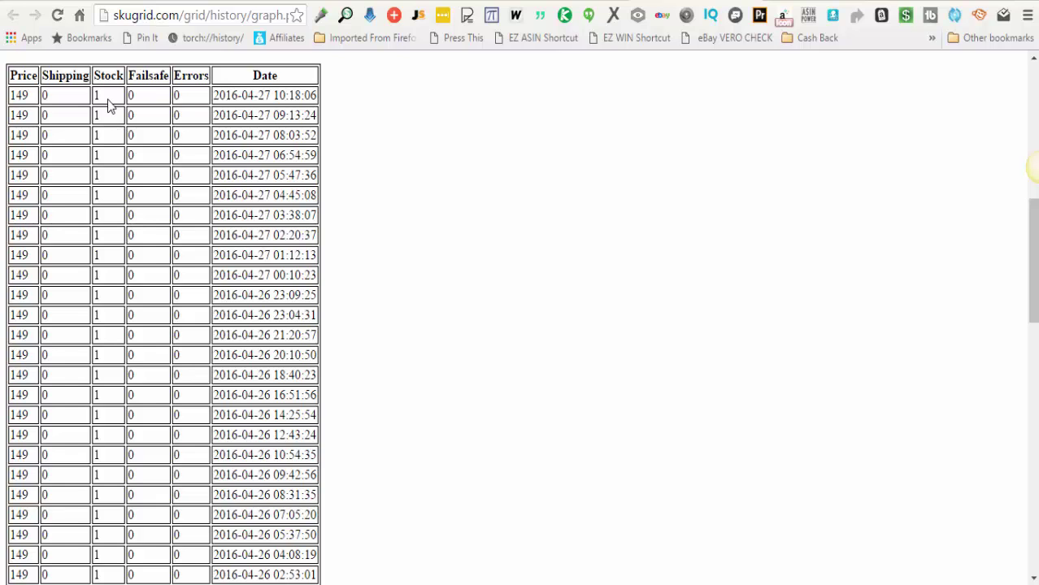
scroll(105, 120, down, 1)
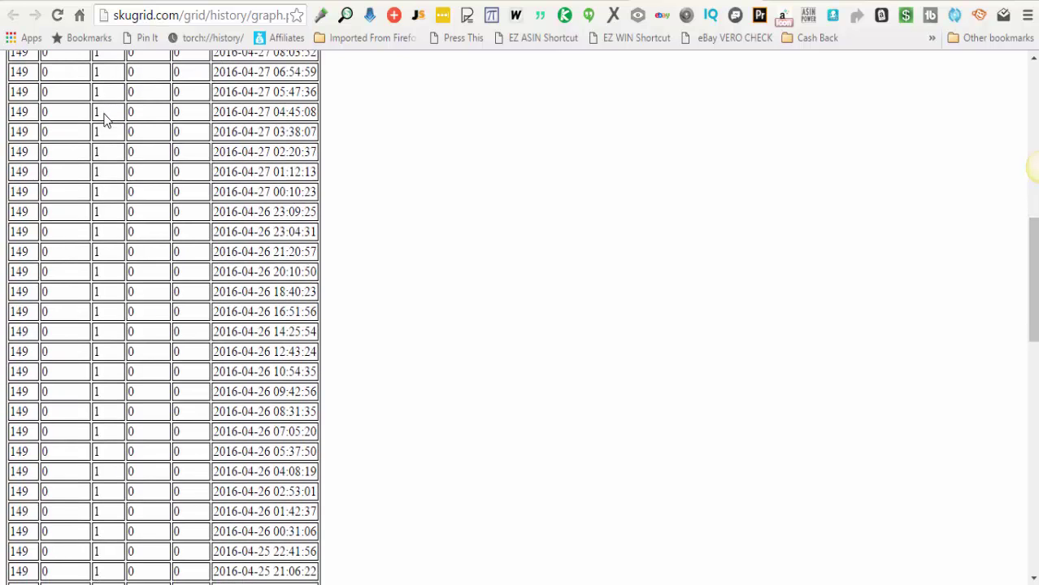
scroll(105, 120, down, 4)
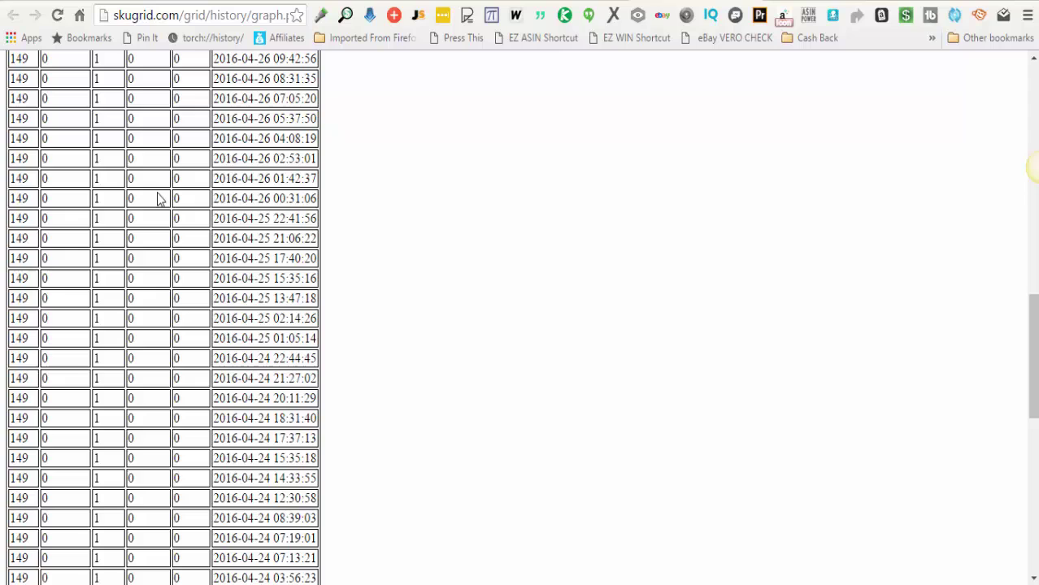
Return to the repricing settings and highlight the 24 hours condition in the Safe Repricing description
click(562, 11)
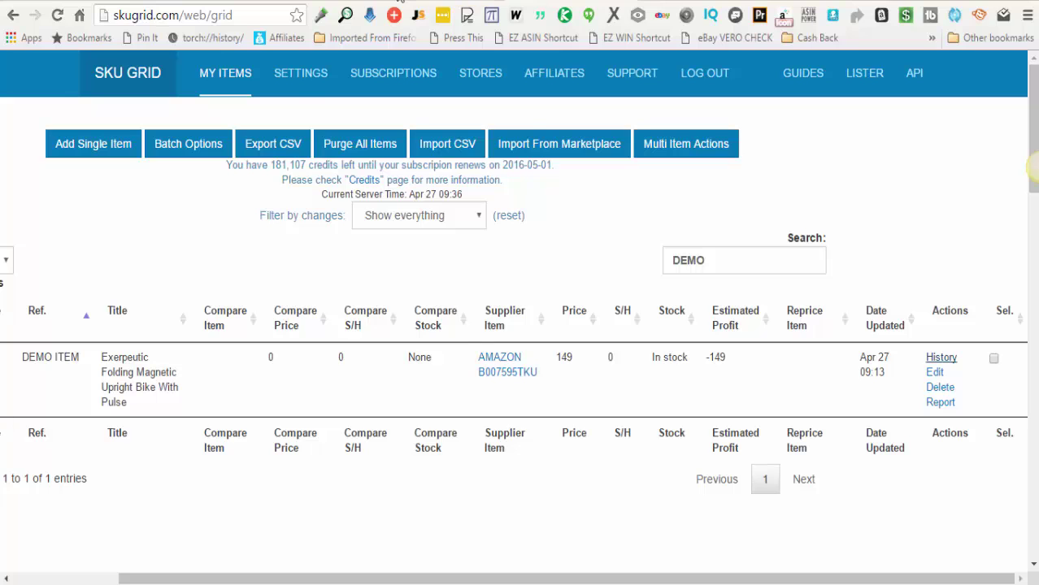
click(399, 3)
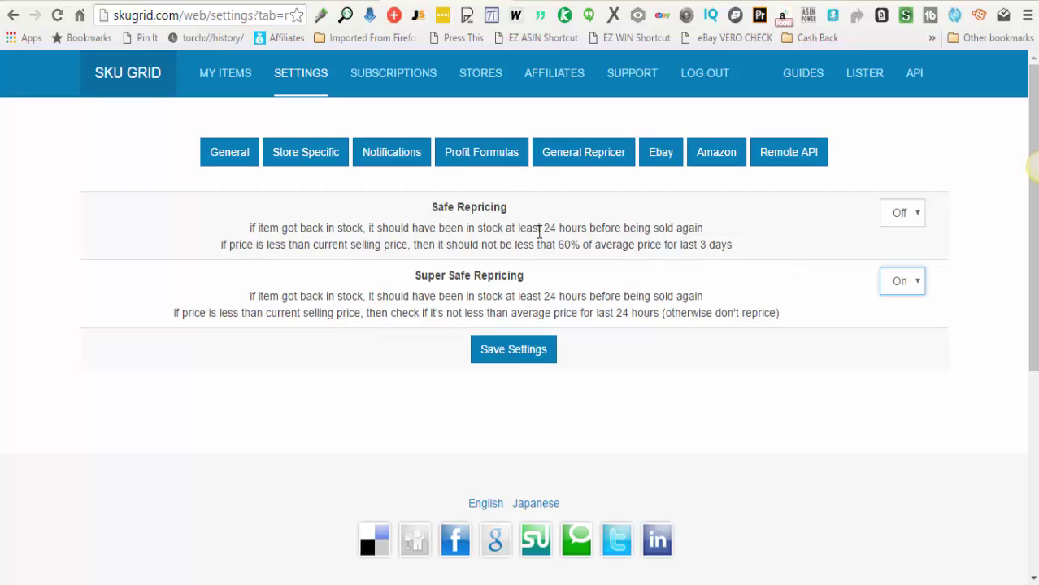
drag(542, 228, 589, 229)
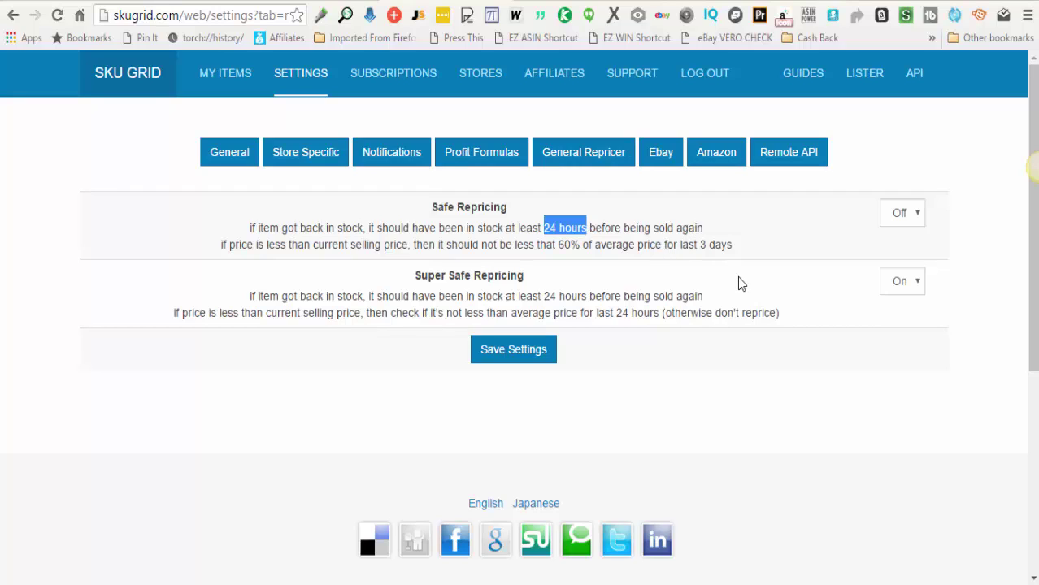
click(770, 272)
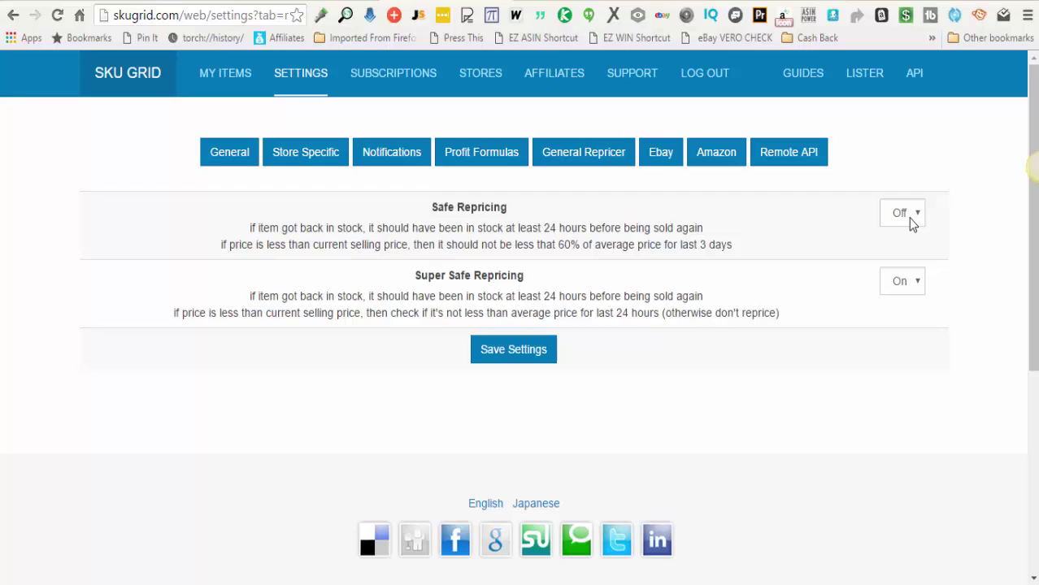
Set Super Safe Repricing to Off and reopen its On/Off choices
click(905, 285)
click(909, 320)
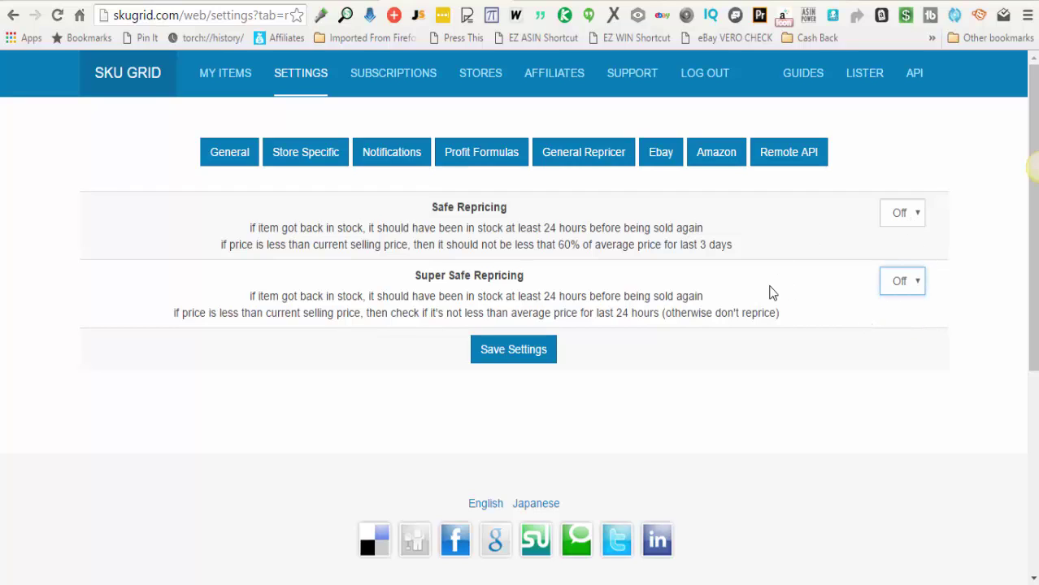
click(902, 283)
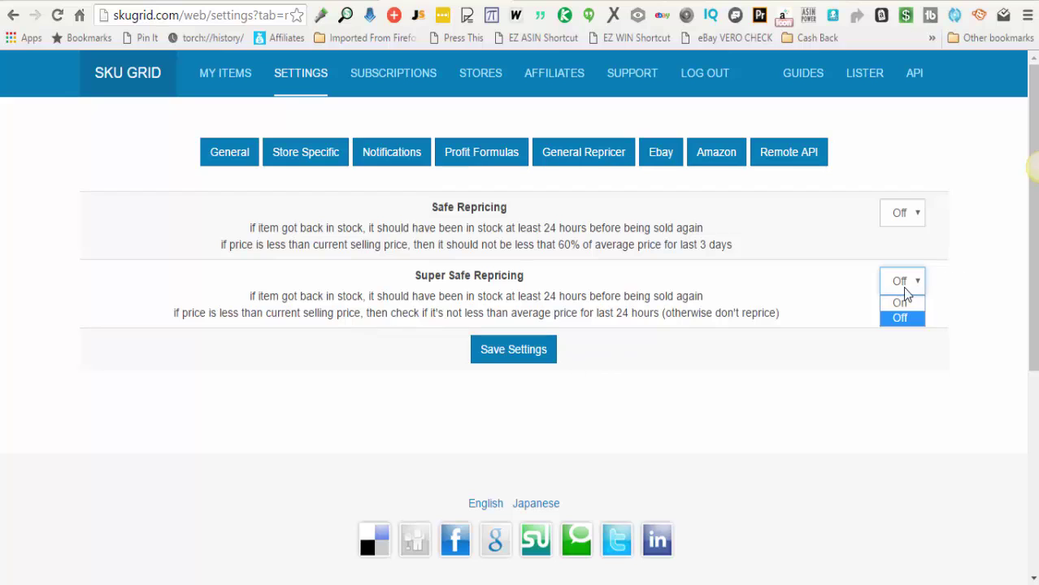